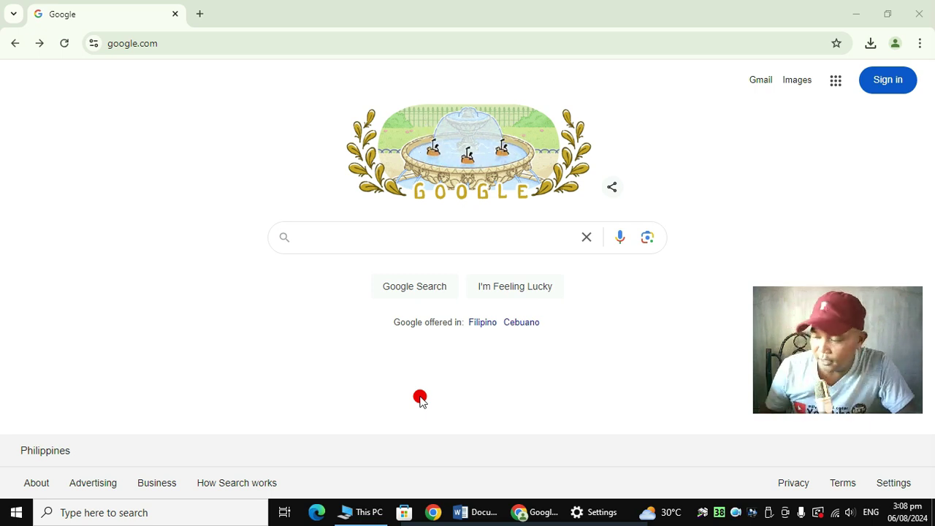
# Step: Search Google for "epson l3110 scanner driver"
pyautogui.click(370, 246)
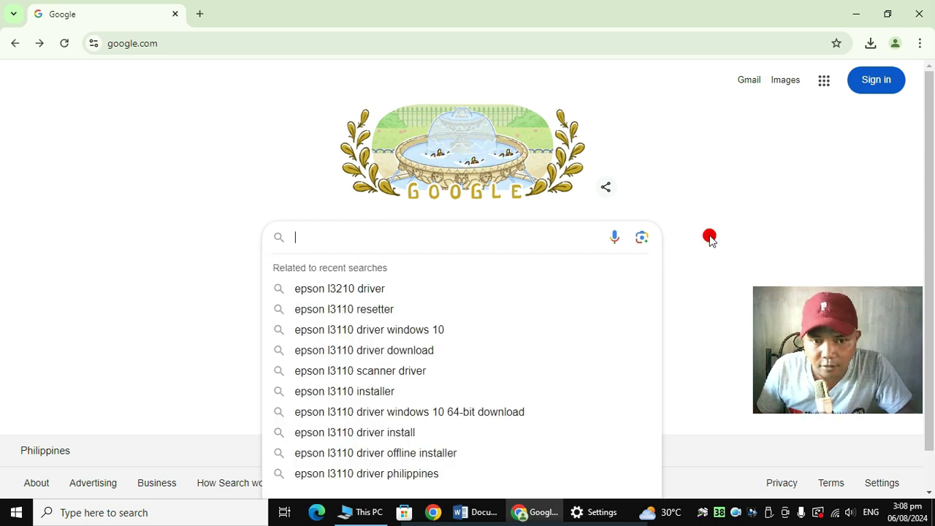
pyautogui.write('epson l')
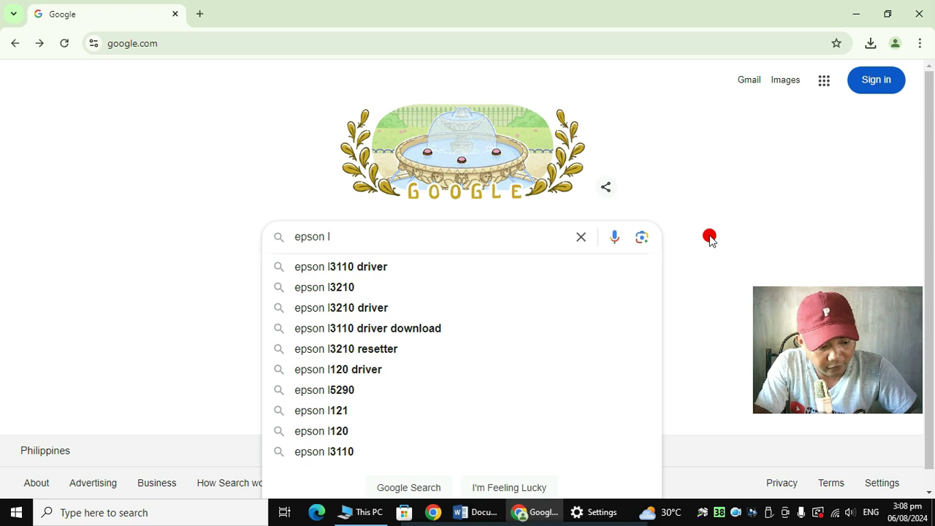
pyautogui.write('31210')
pyautogui.press('BackSpace')
pyautogui.press('BackSpace')
pyautogui.press('BackSpace')
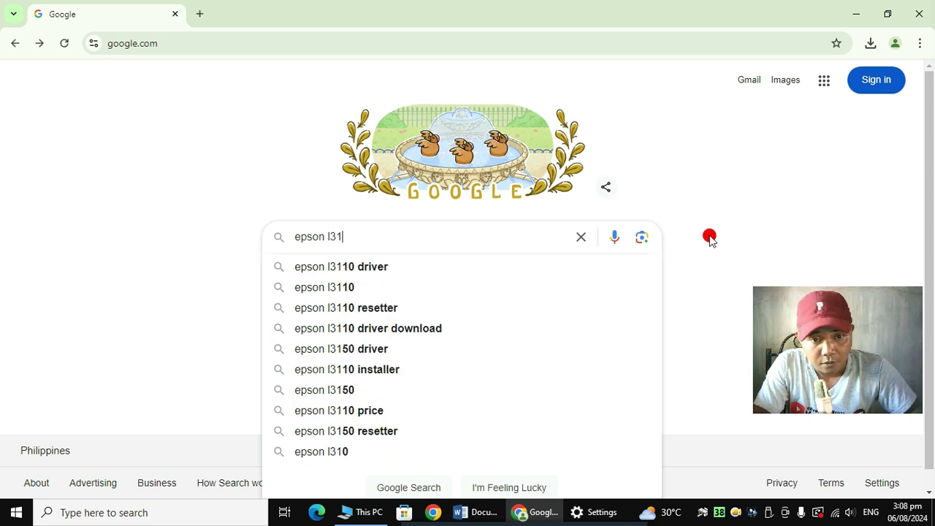
pyautogui.write('10 sc')
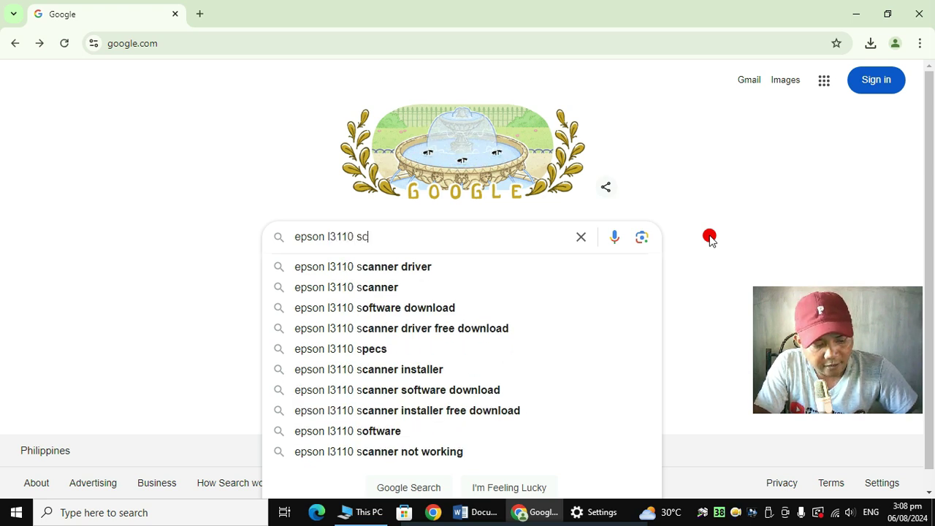
pyautogui.write('anner')
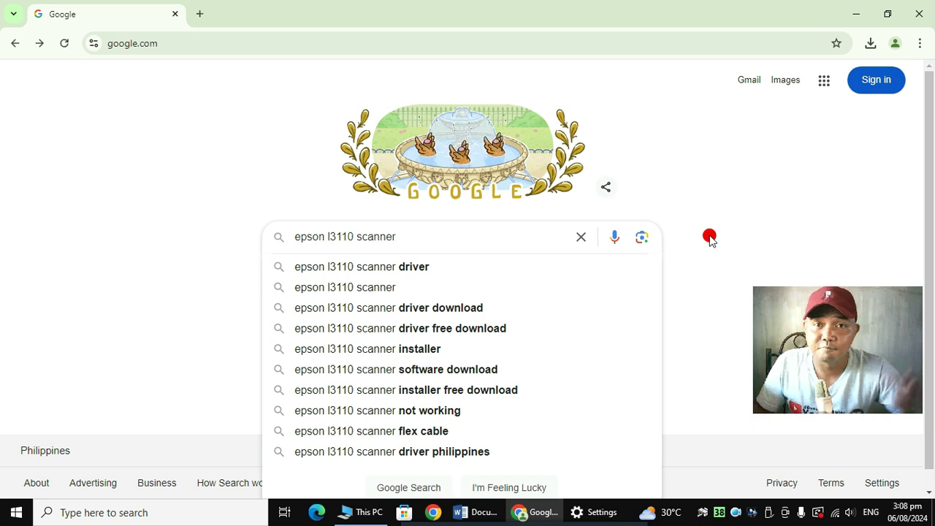
pyautogui.click(391, 269)
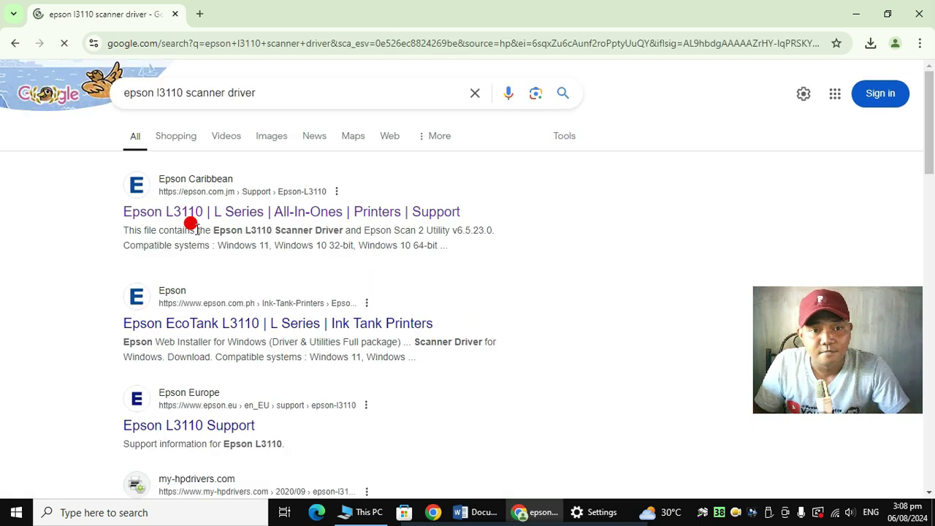
# Step: Look over the search results and open the Epson Caribbean support page for the Epson L3110
pyautogui.scroll(-3, 219, 255)
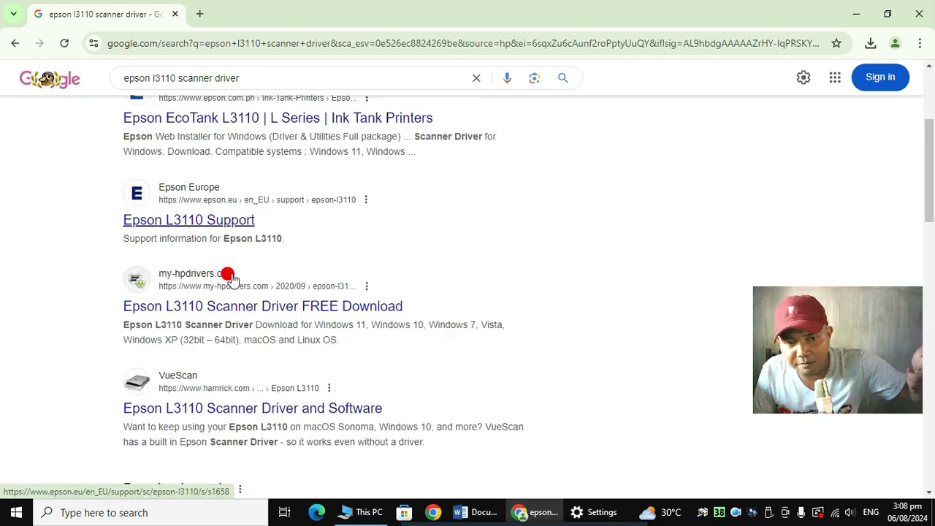
pyautogui.scroll(3, 230, 274)
pyautogui.click(219, 212)
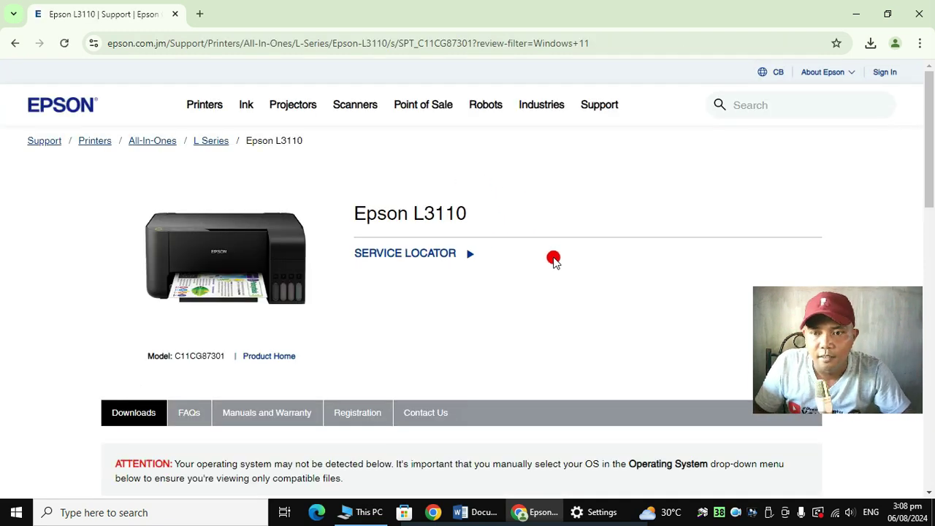
# Step: Set the operating system for the L3110 downloads to Windows 10 64-bit and apply it
pyautogui.scroll(-2, 520, 304)
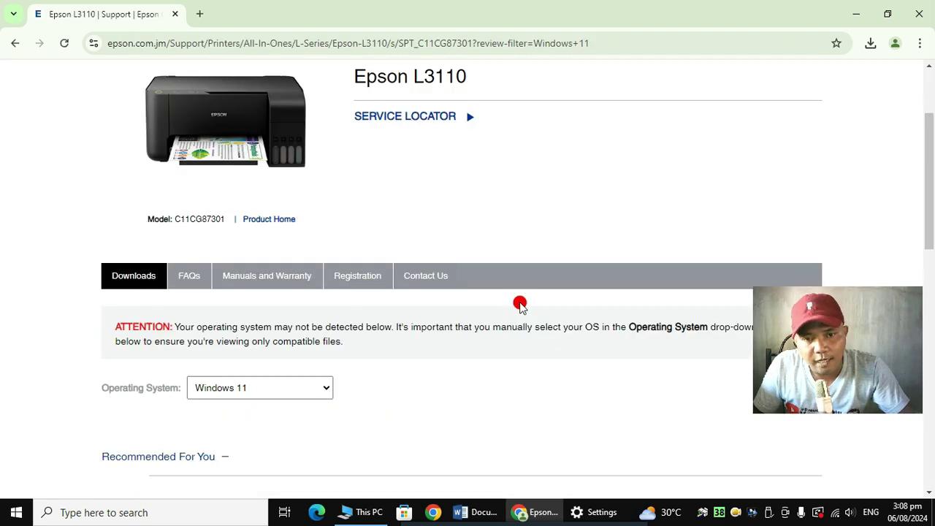
pyautogui.scroll(-1, 375, 310)
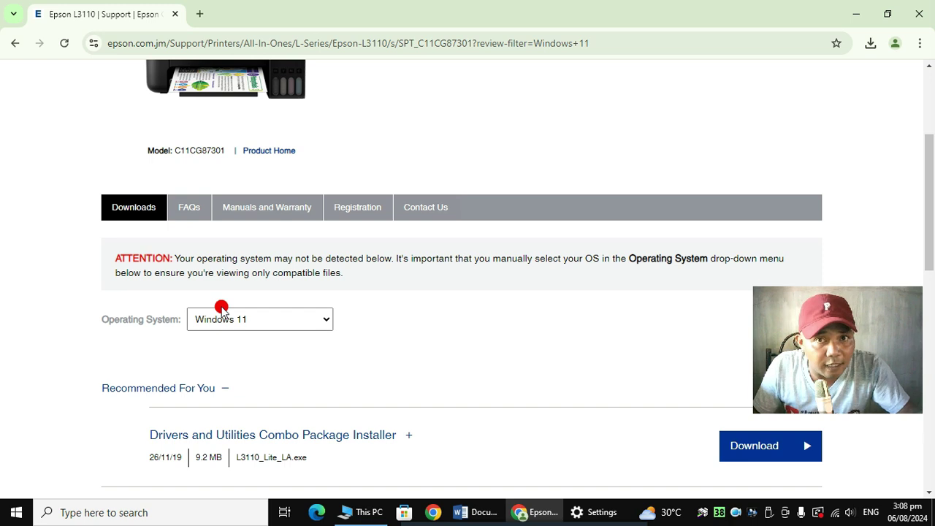
pyautogui.click(329, 321)
pyautogui.click(249, 122)
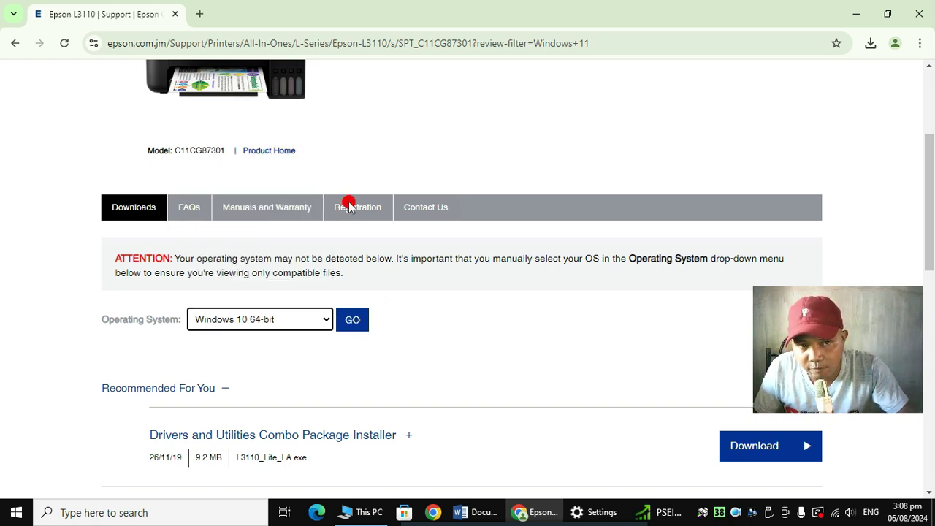
pyautogui.click(358, 321)
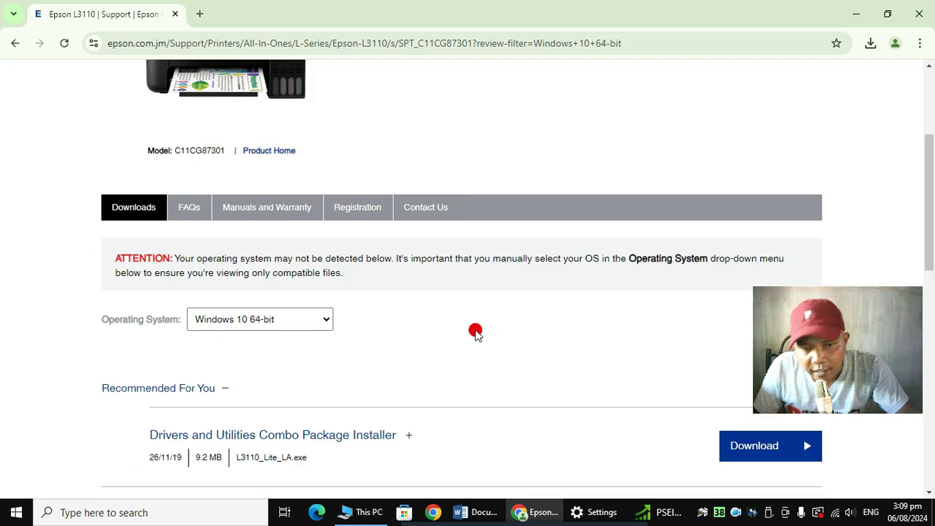
# Step: Expand the Drivers section, download the Scanner Driver and Epson Scan 2 Utility v6.5.23.0, and check the browser's downloads
pyautogui.scroll(-3, 476, 332)
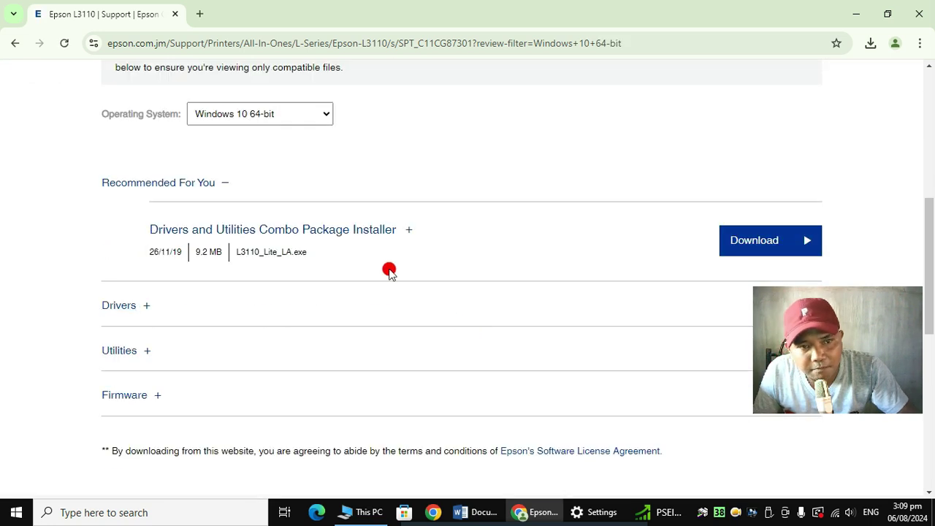
pyautogui.scroll(-1, 363, 260)
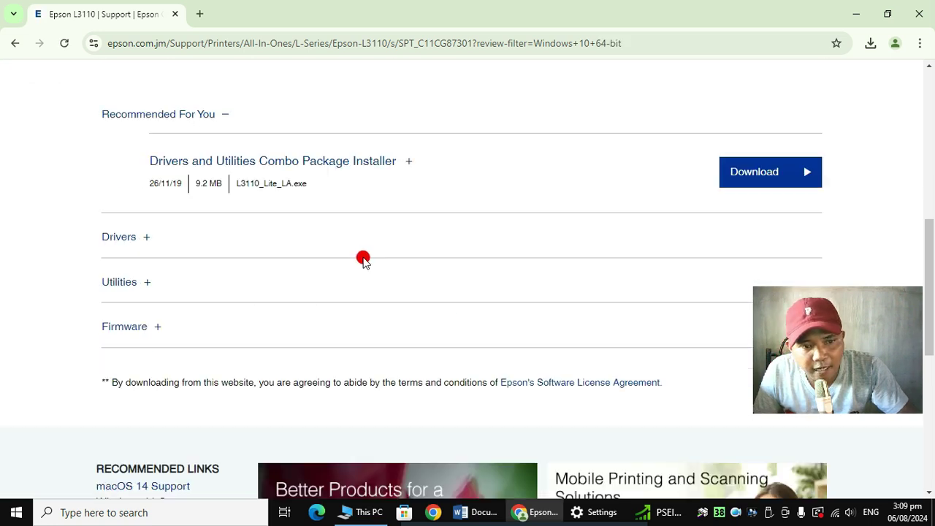
pyautogui.click(123, 236)
pyautogui.scroll(-1, 415, 323)
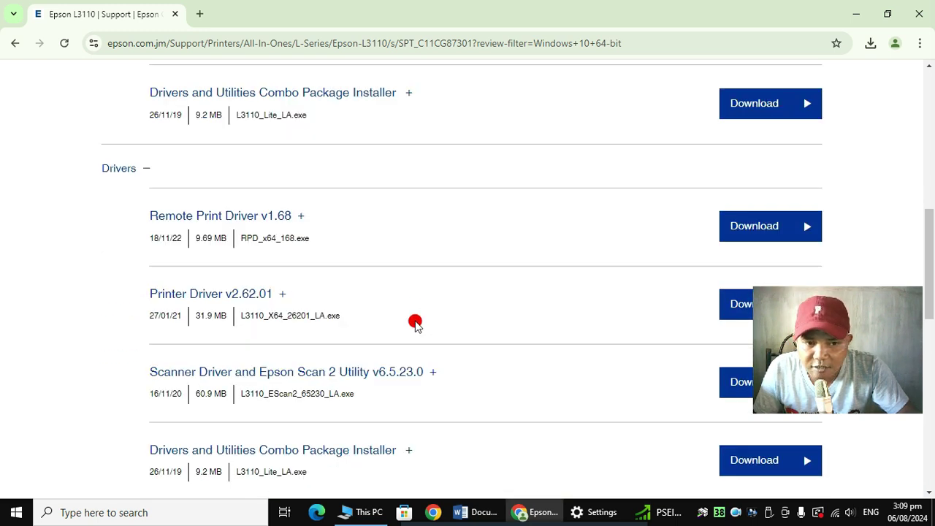
pyautogui.scroll(-1, 415, 323)
pyautogui.scroll(-1, 424, 315)
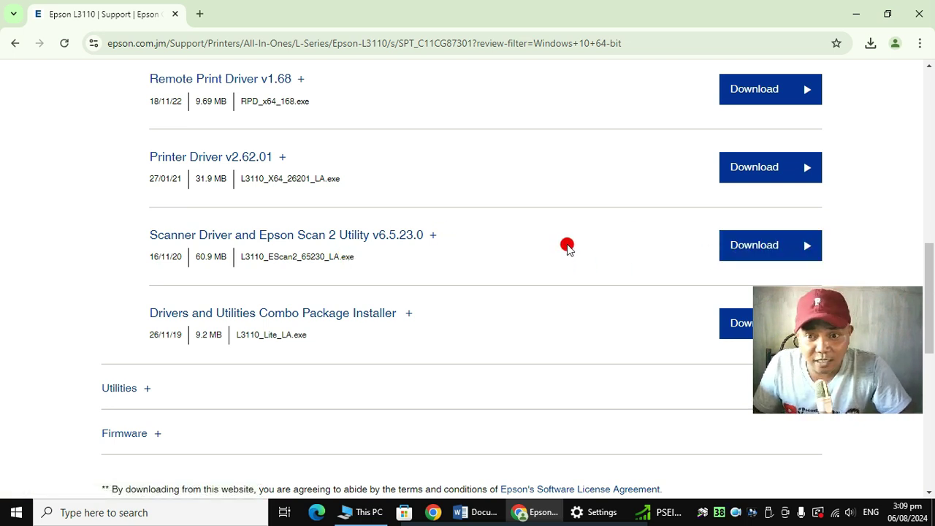
pyautogui.click(734, 248)
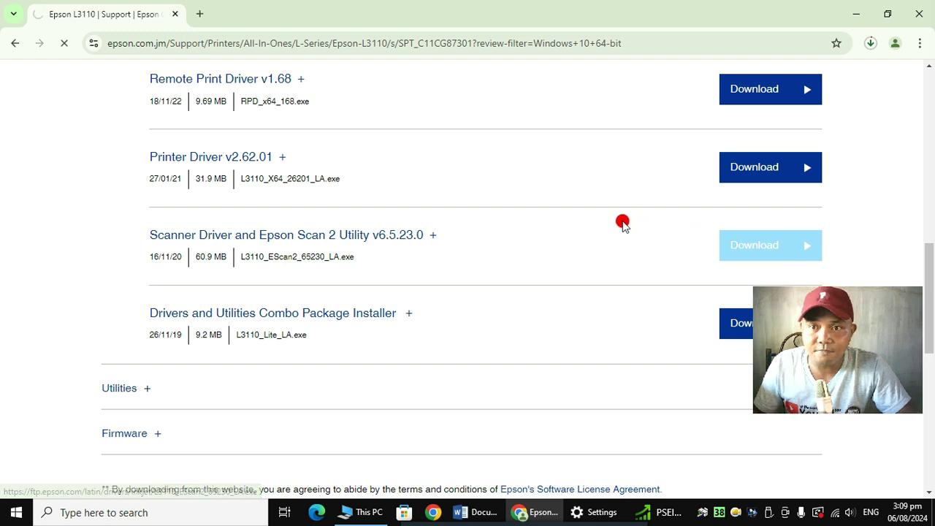
pyautogui.click(870, 43)
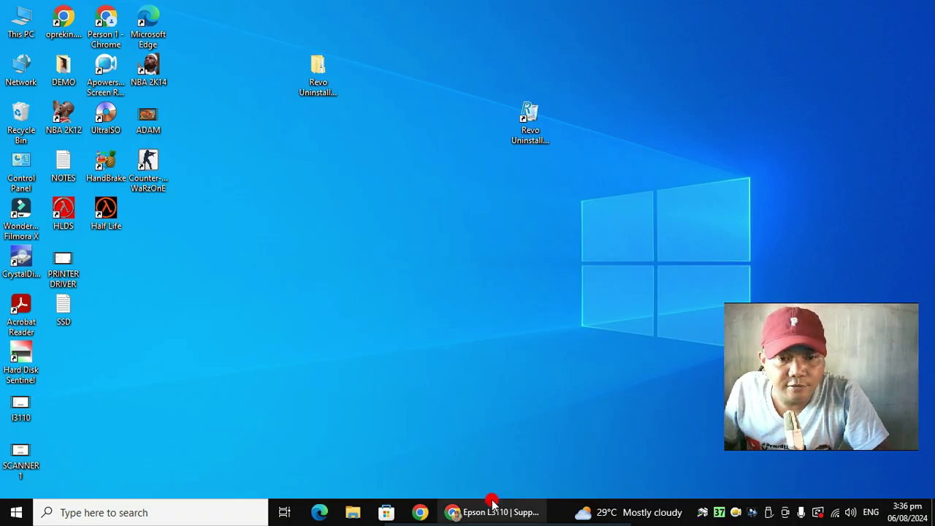
# Step: Run the downloaded L3110_EScan2_65230_LA.exe from the browser's recent downloads and minimize the browser
pyautogui.click(475, 504)
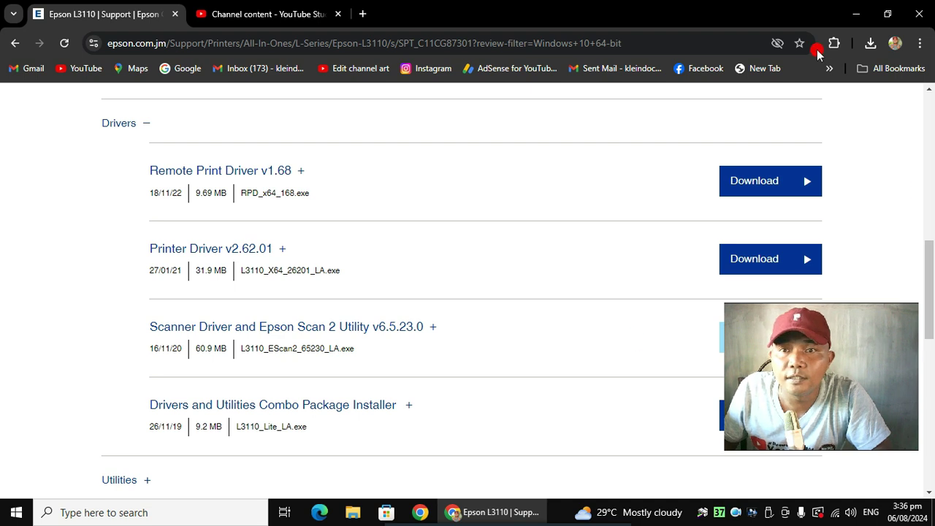
pyautogui.click(869, 43)
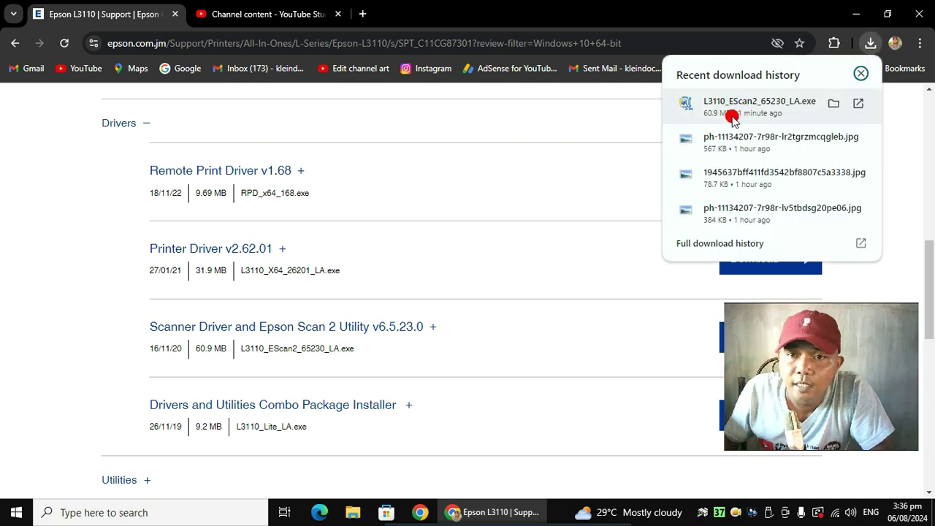
pyautogui.click(706, 101)
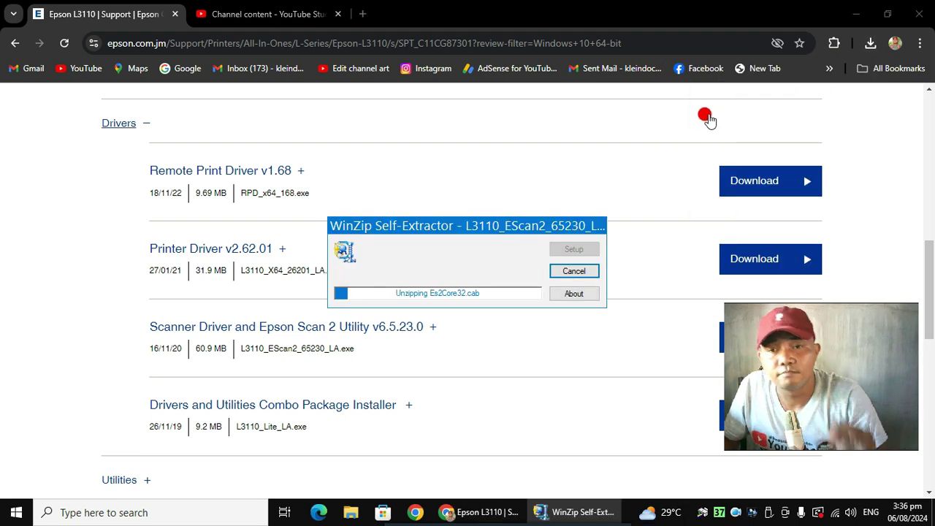
pyautogui.click(856, 14)
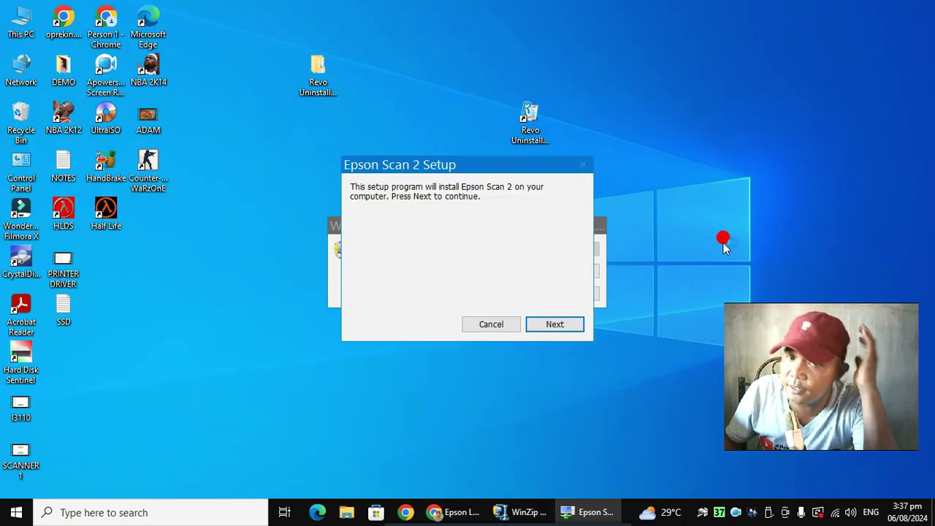
# Step: Install Epson Scan 2, accepting the license agreement, and finish the setup
pyautogui.click(572, 324)
pyautogui.click(355, 330)
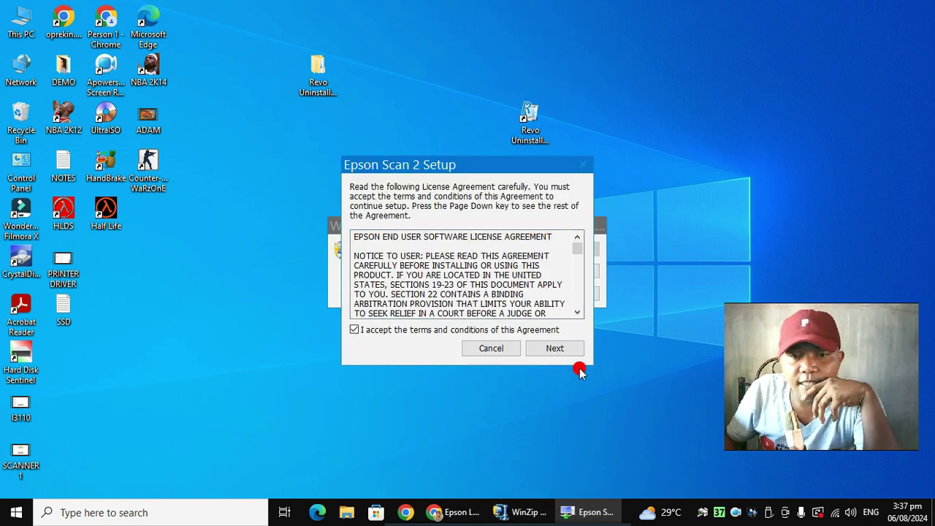
pyautogui.click(568, 351)
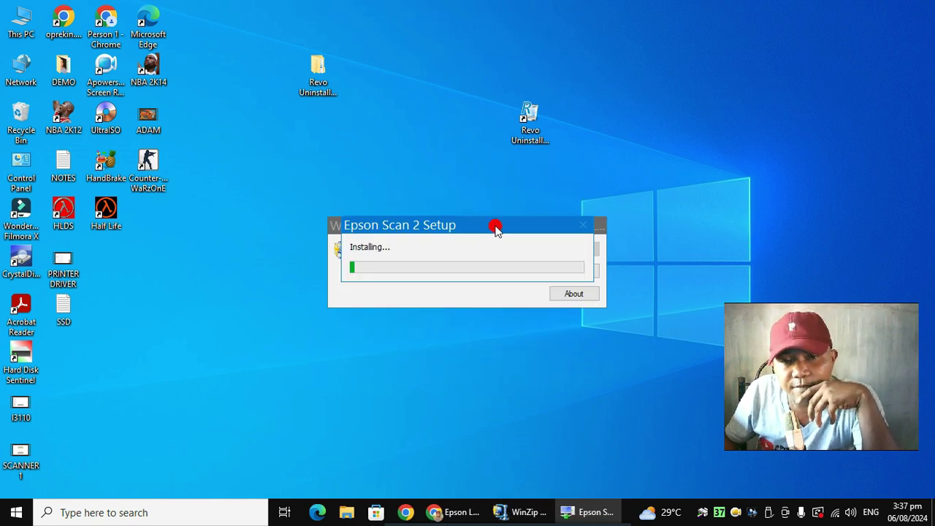
pyautogui.moveTo(494, 229); pyautogui.dragTo(402, 334)
pyautogui.moveTo(449, 229); pyautogui.dragTo(426, 176)
pyautogui.click(413, 338)
pyautogui.moveTo(413, 338); pyautogui.dragTo(502, 300)
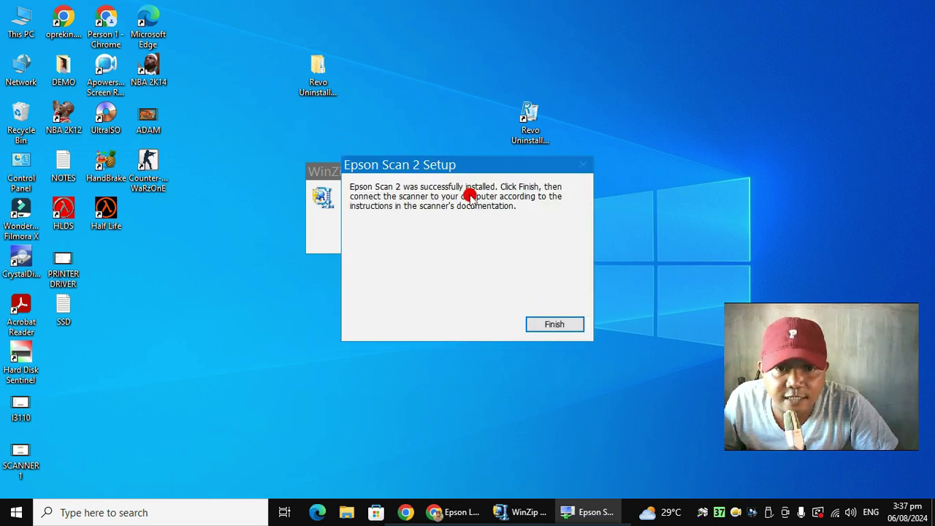
pyautogui.click(555, 325)
# Step: Search Windows for "sca", launch Epson Scan 2, and shift its window slightly up on the desktop
pyautogui.click(219, 512)
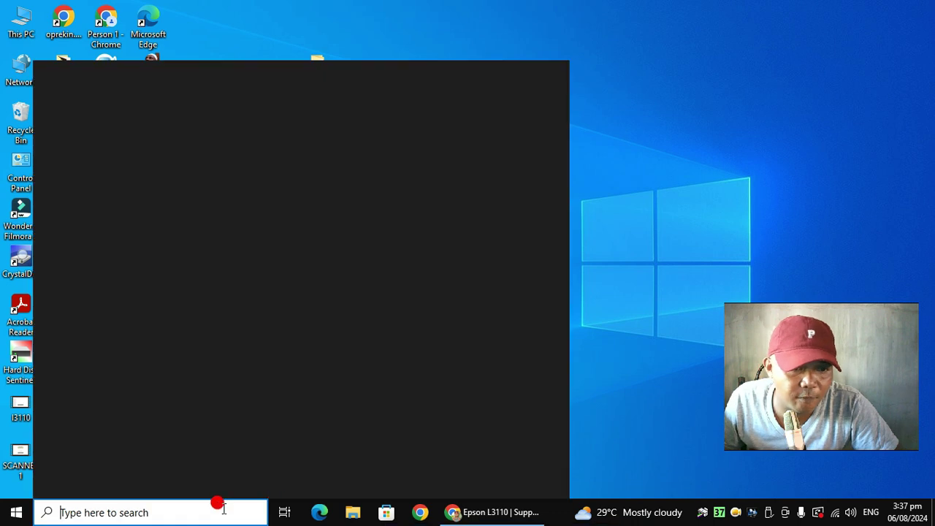
pyautogui.write('sca')
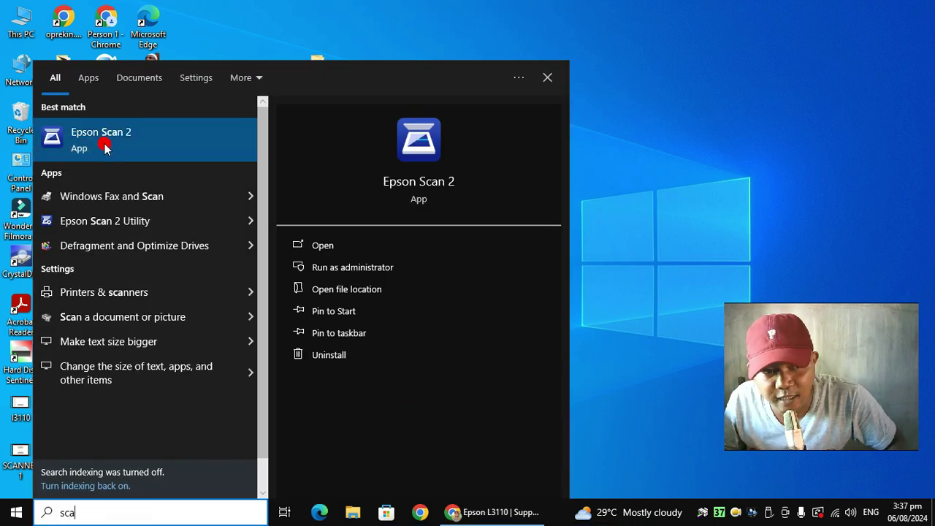
pyautogui.click(137, 148)
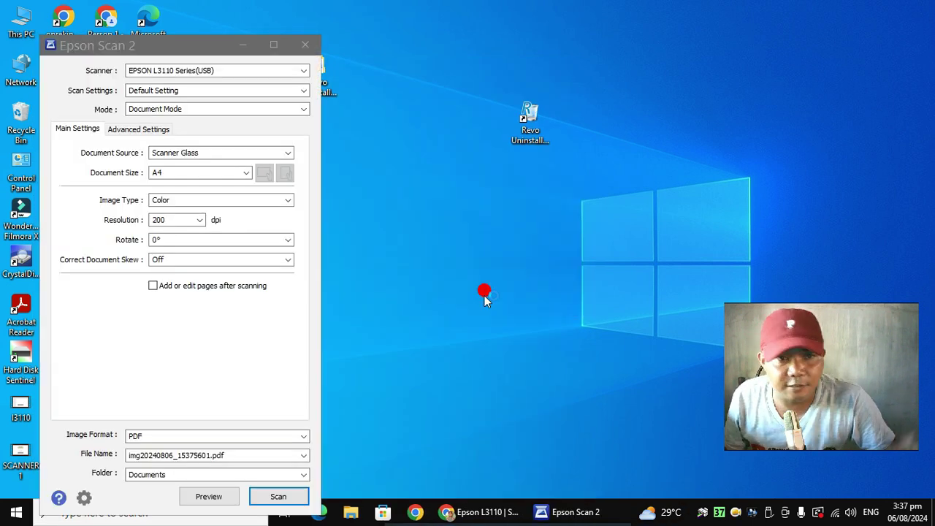
pyautogui.moveTo(189, 54); pyautogui.dragTo(193, 45)
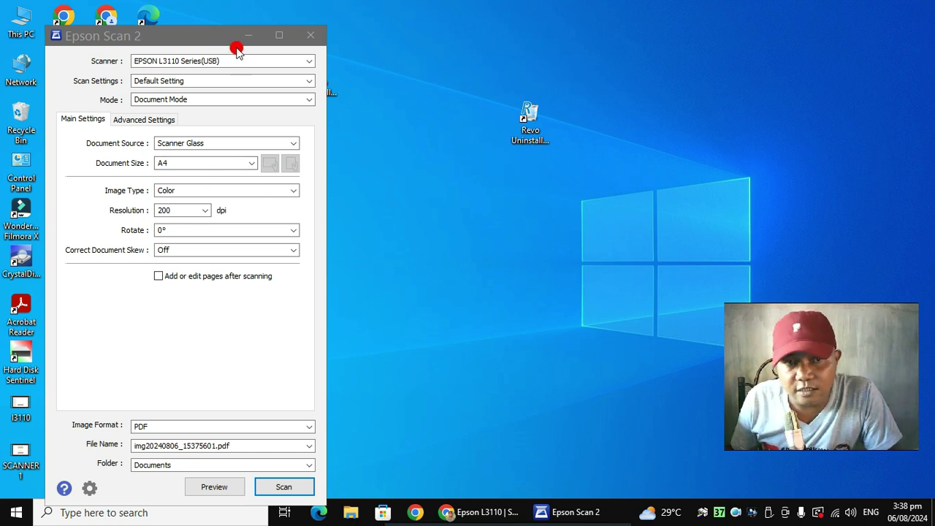
# Step: Choose A4 as the document size and Document Mode as the scan mode
pyautogui.click(206, 164)
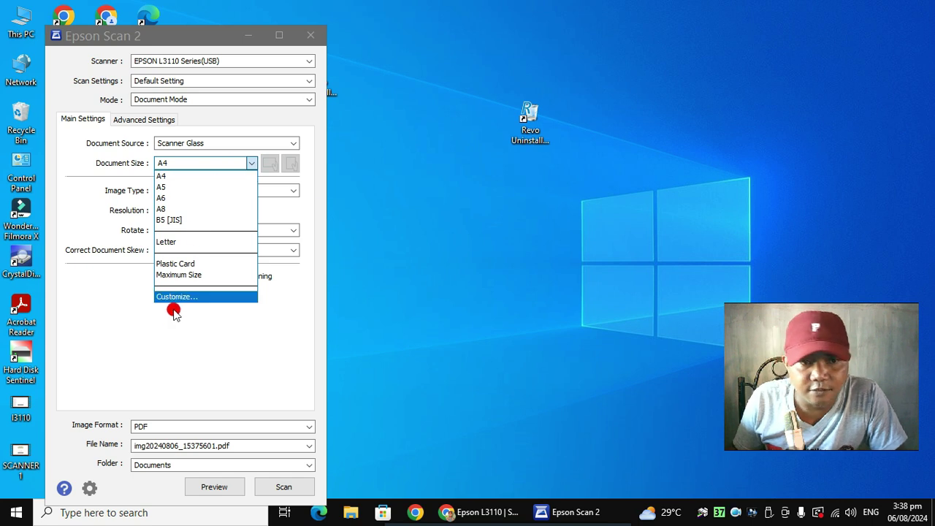
pyautogui.click(201, 176)
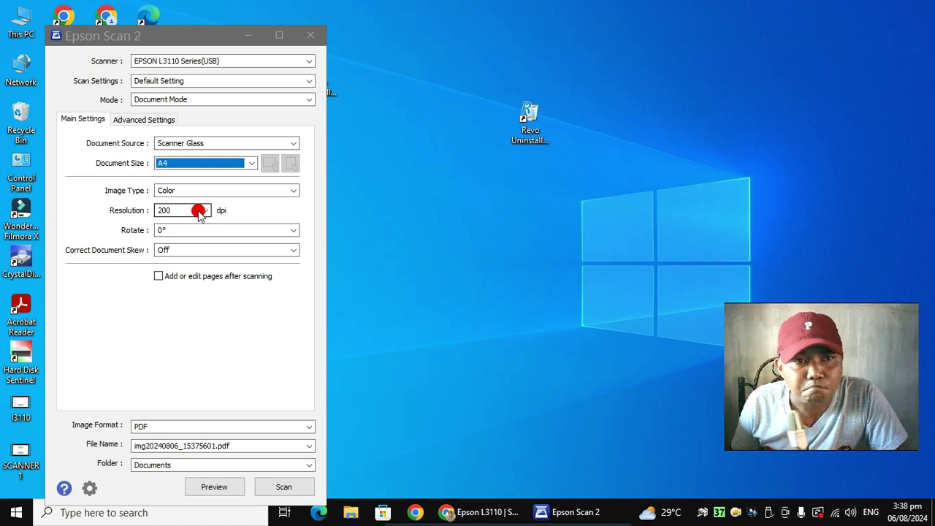
pyautogui.click(166, 100)
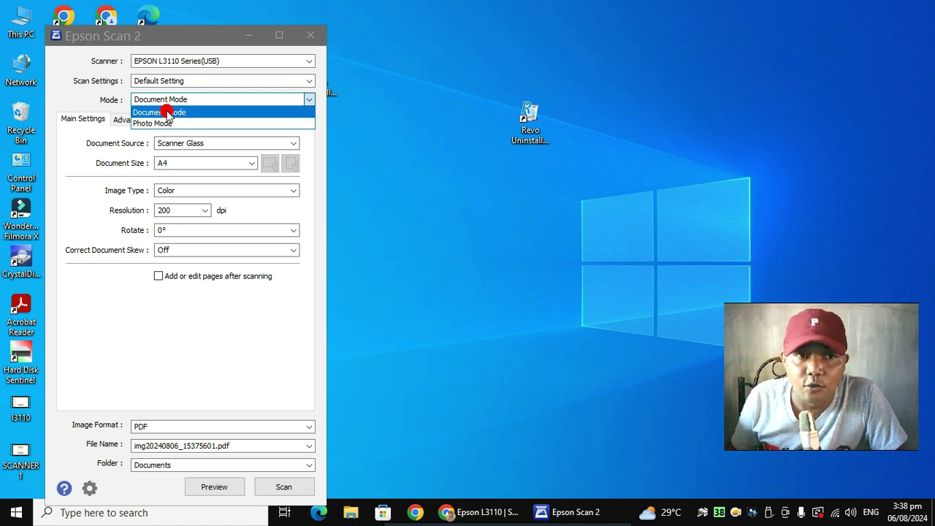
pyautogui.click(167, 112)
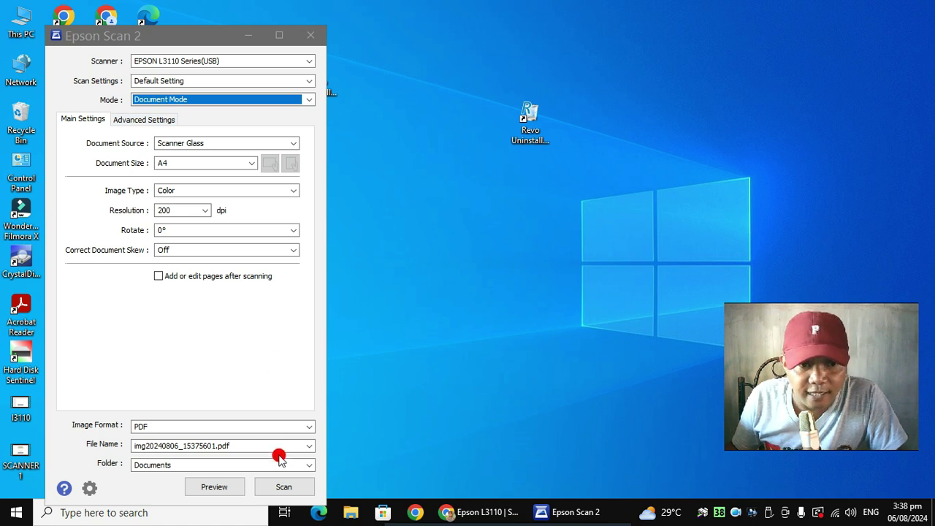
# Step: Choose PDF as the image format and scan the document to the Documents folder
pyautogui.click(190, 429)
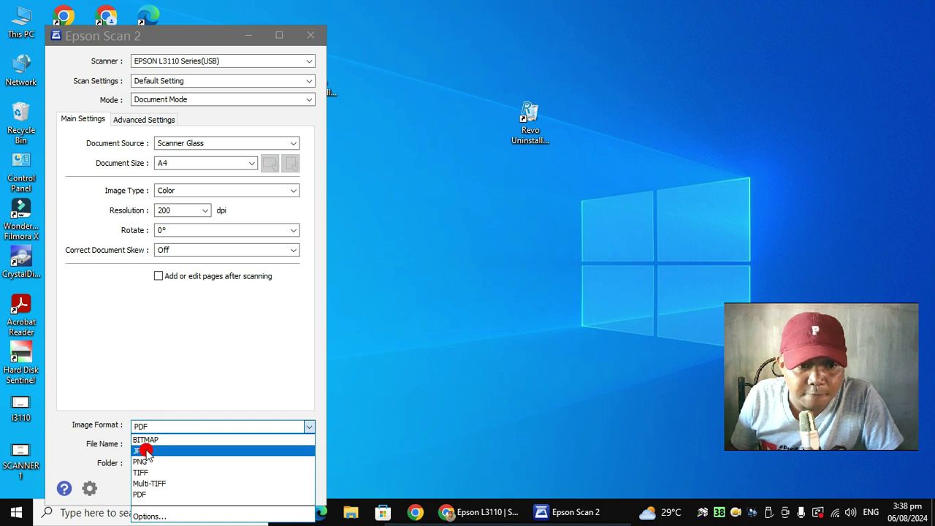
pyautogui.click(151, 495)
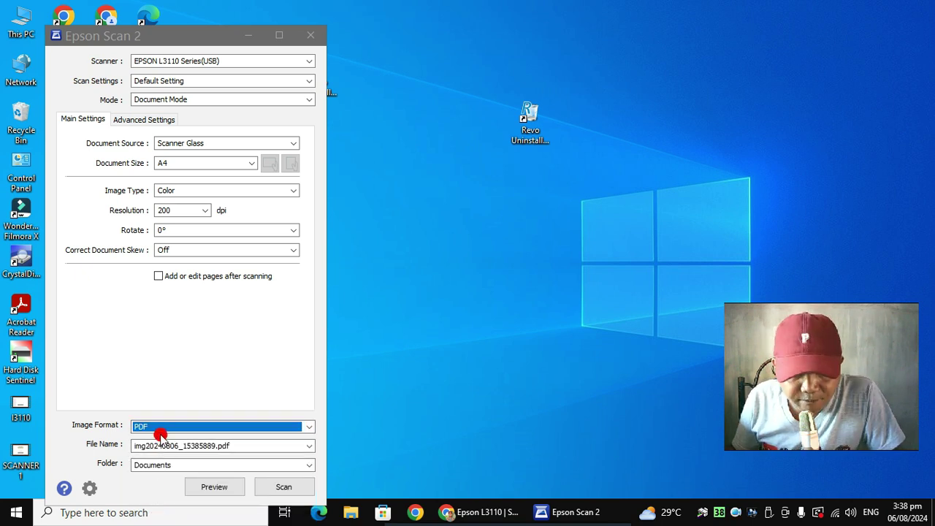
pyautogui.click(298, 488)
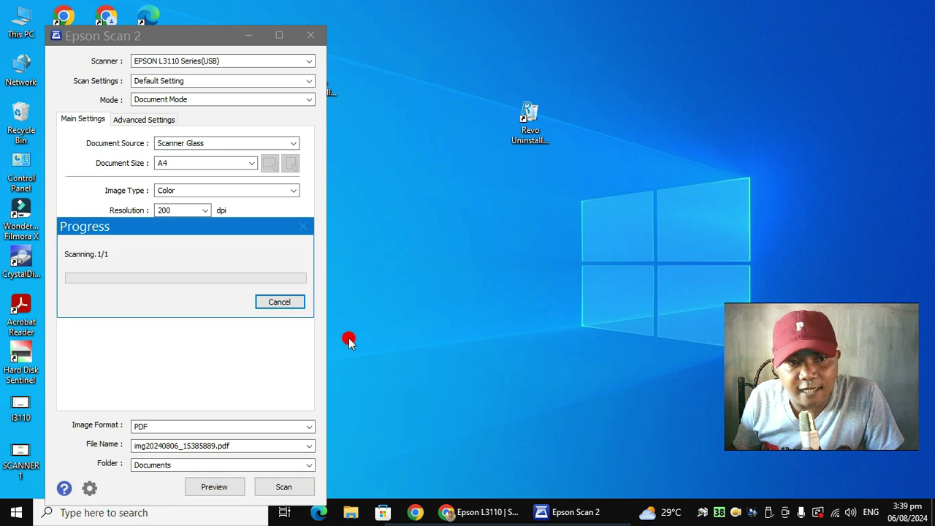
pyautogui.moveTo(195, 231); pyautogui.dragTo(507, 211)
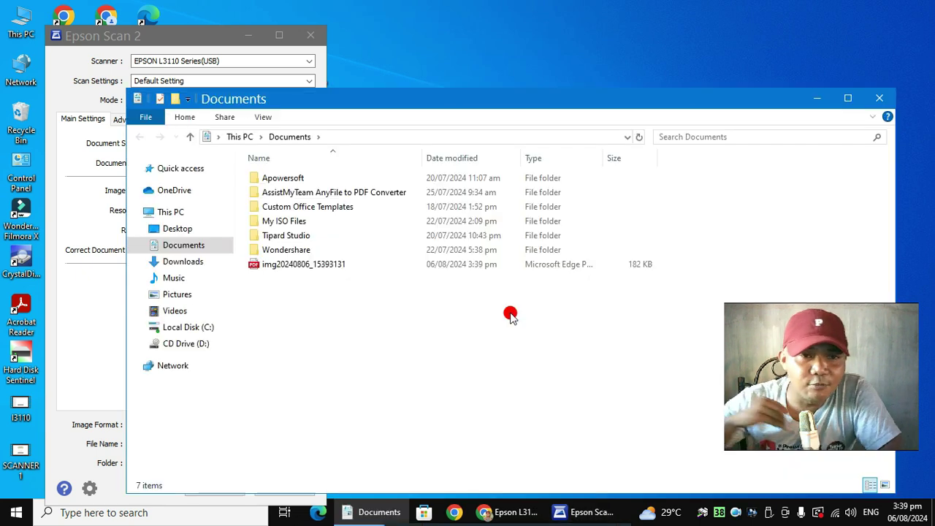
# Step: Maximize the Documents folder window and open the scanned PDF img20240806_15393131
pyautogui.click(251, 265)
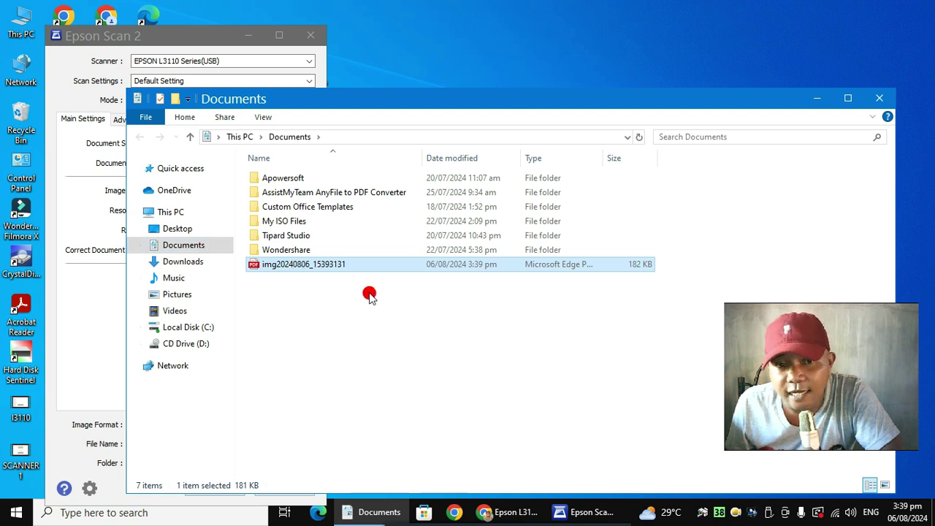
pyautogui.click(840, 100)
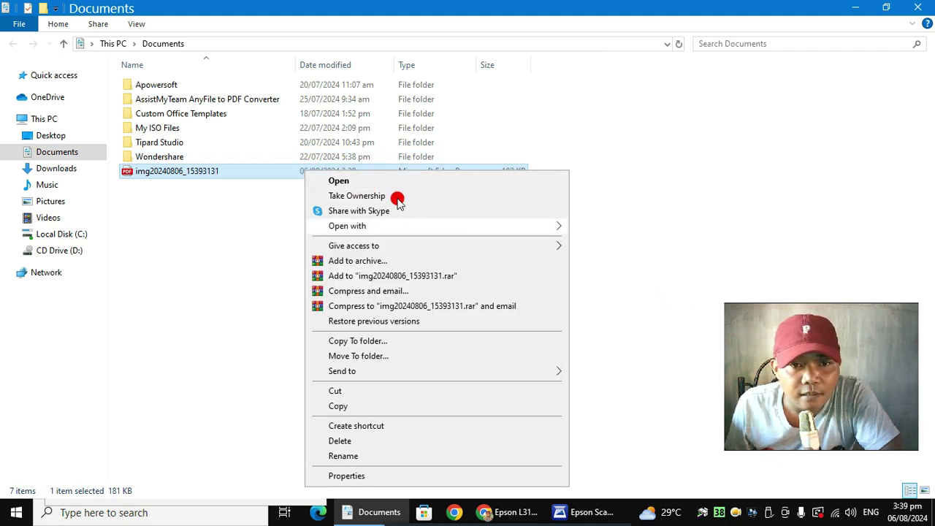
pyautogui.click(376, 181)
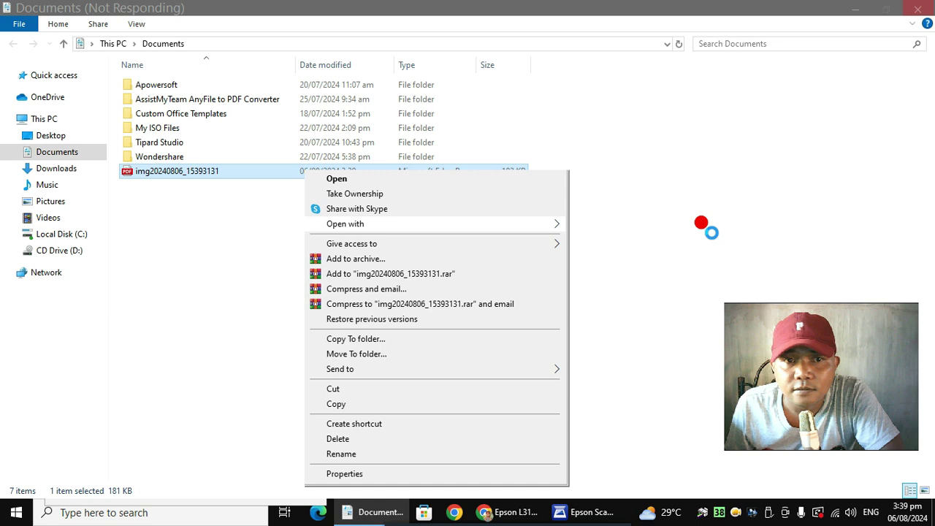